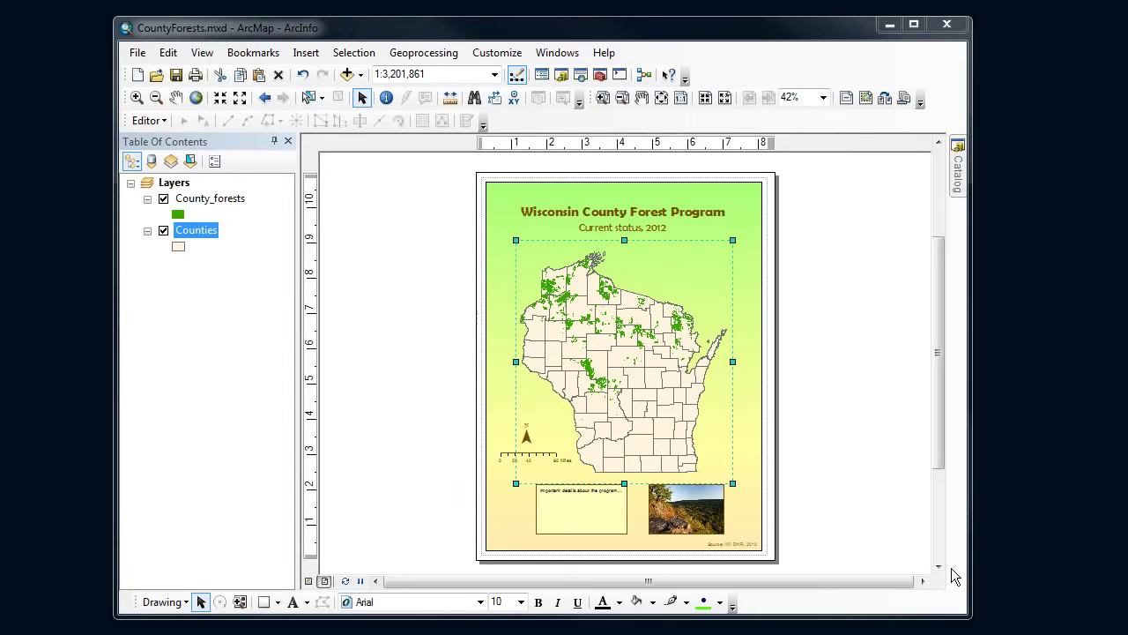
Turn on labels for the Counties layer, using CTY_NAME as the label field.
click(194, 233)
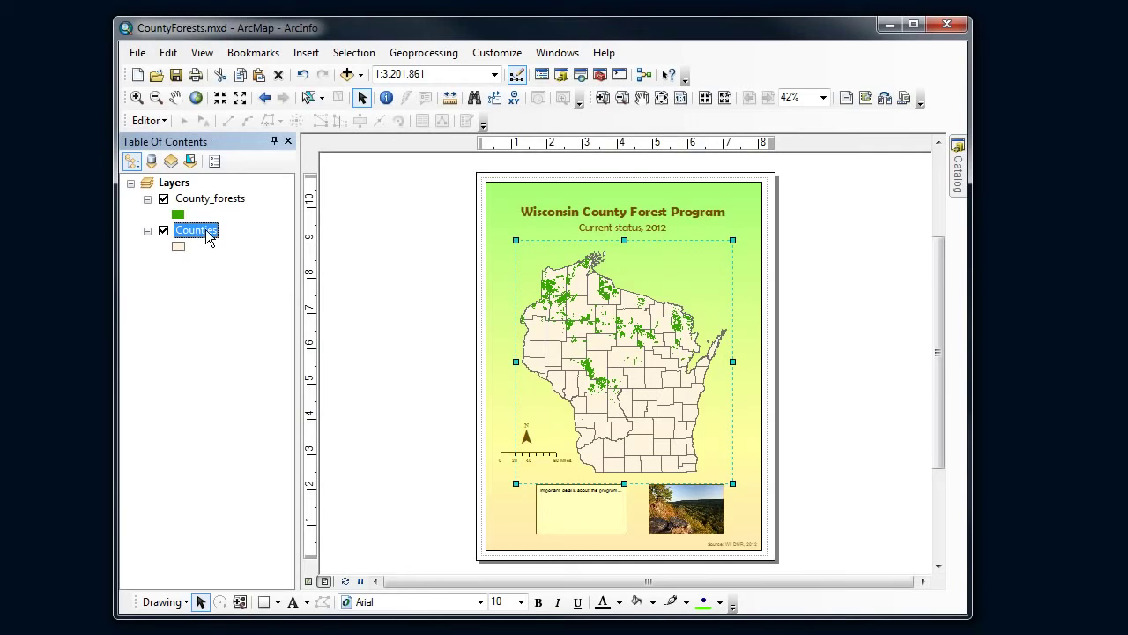
right_click(208, 234)
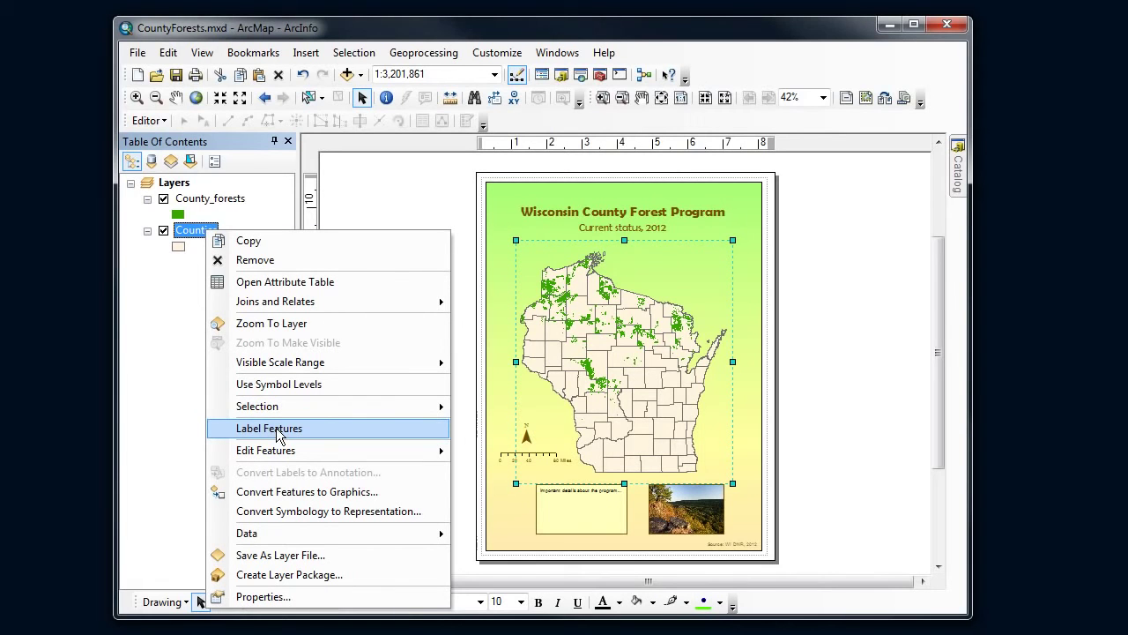
click(260, 597)
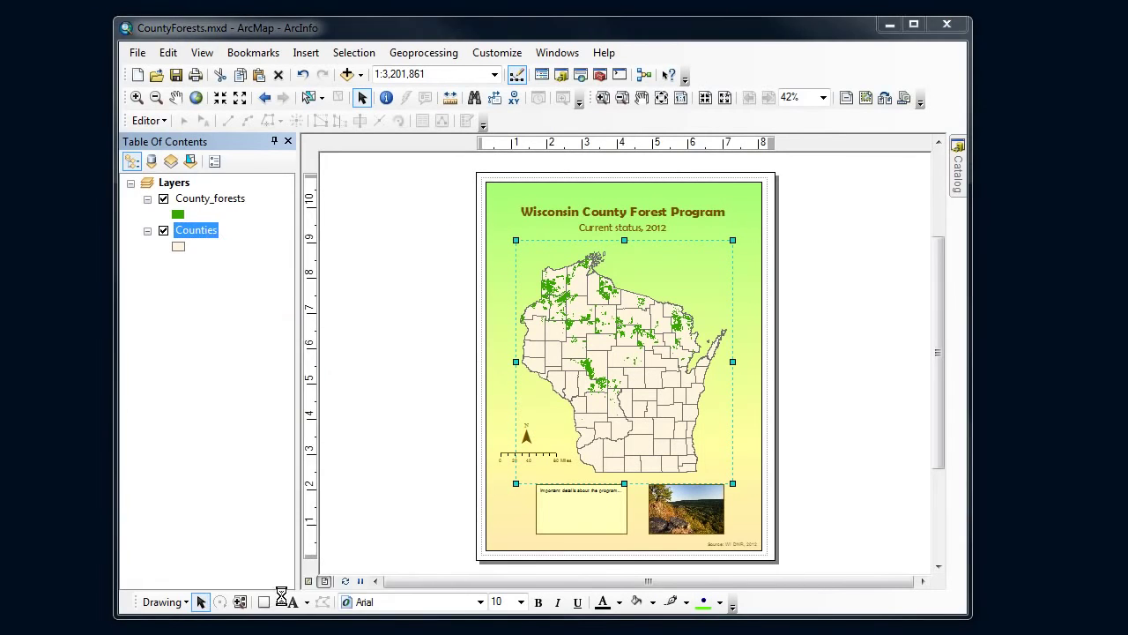
drag(520, 105, 589, 126)
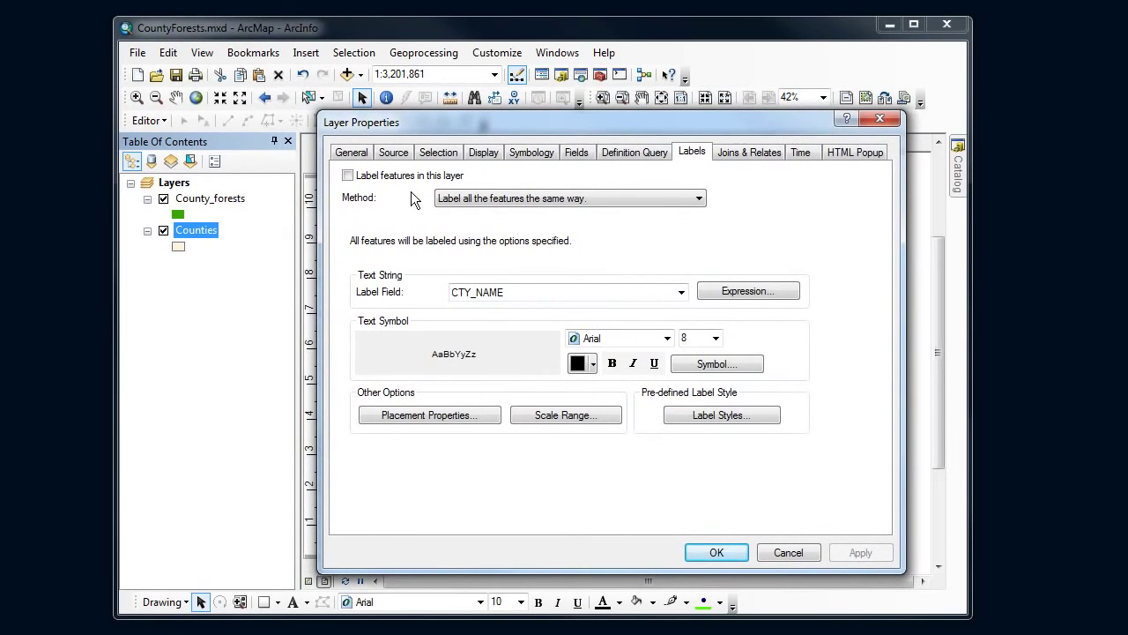
click(347, 175)
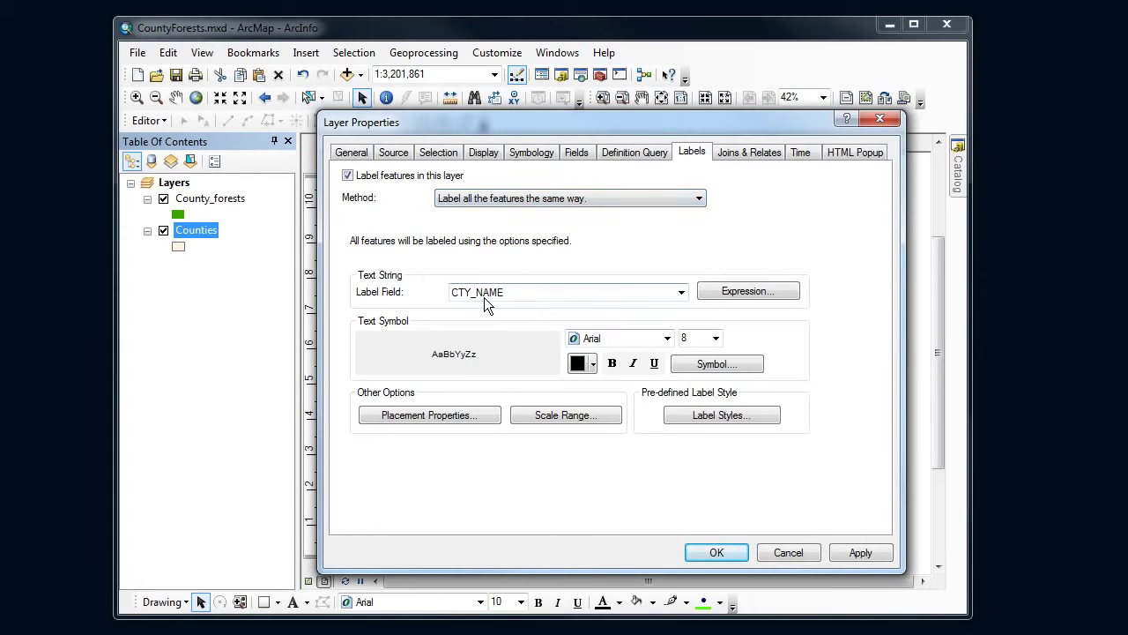
click(684, 293)
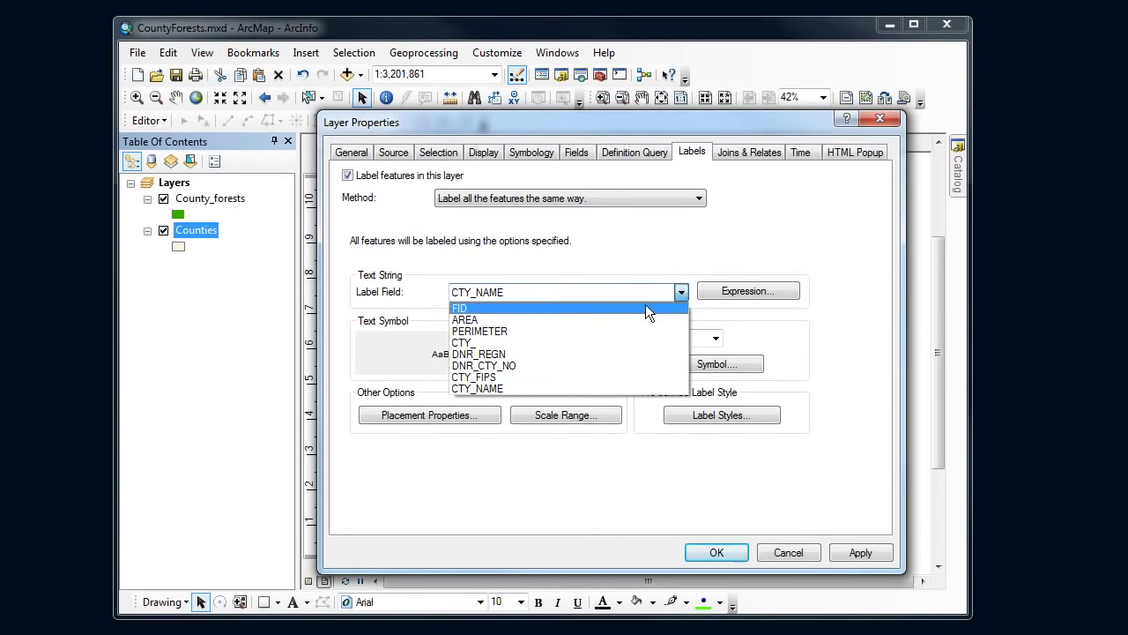
click(489, 389)
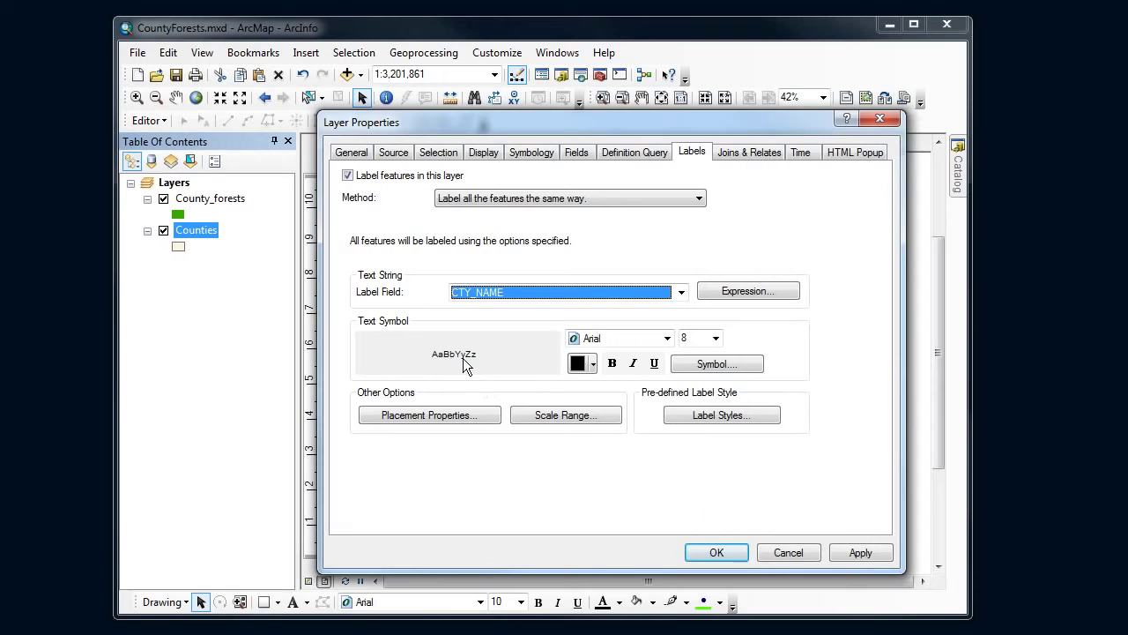
Set the Counties label text to brown and size 7.
click(593, 363)
click(623, 488)
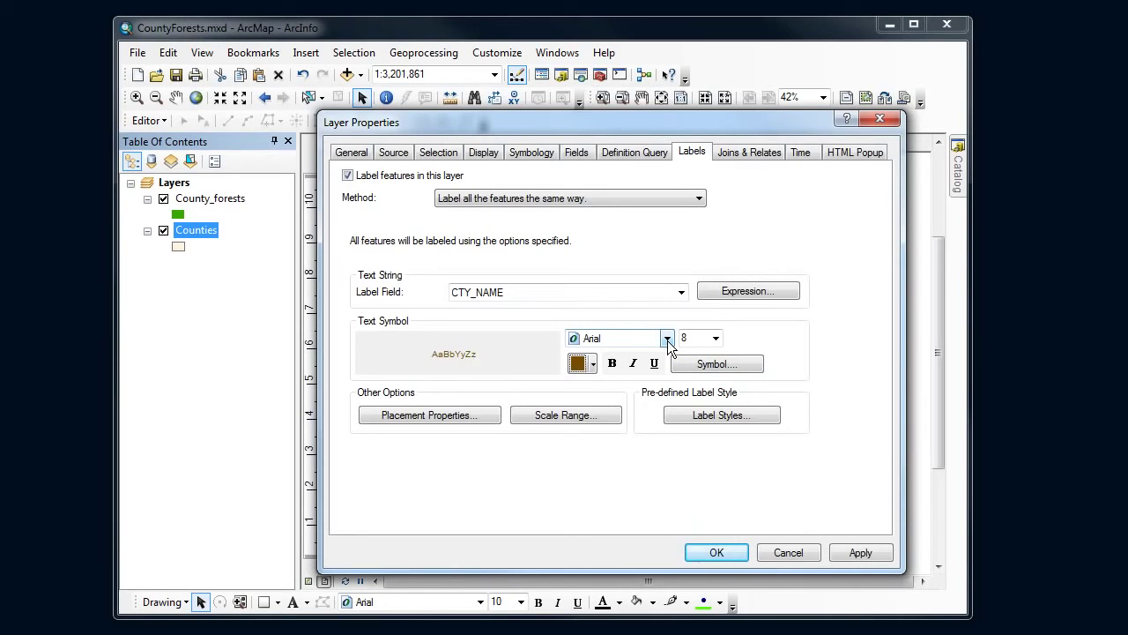
click(715, 339)
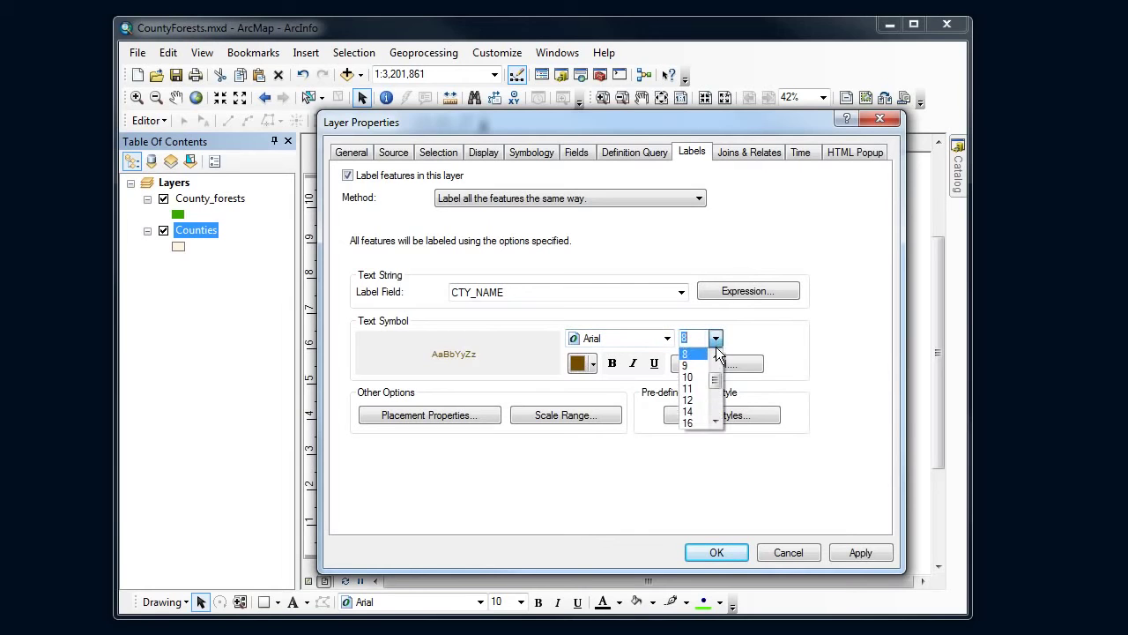
click(715, 339)
click(715, 340)
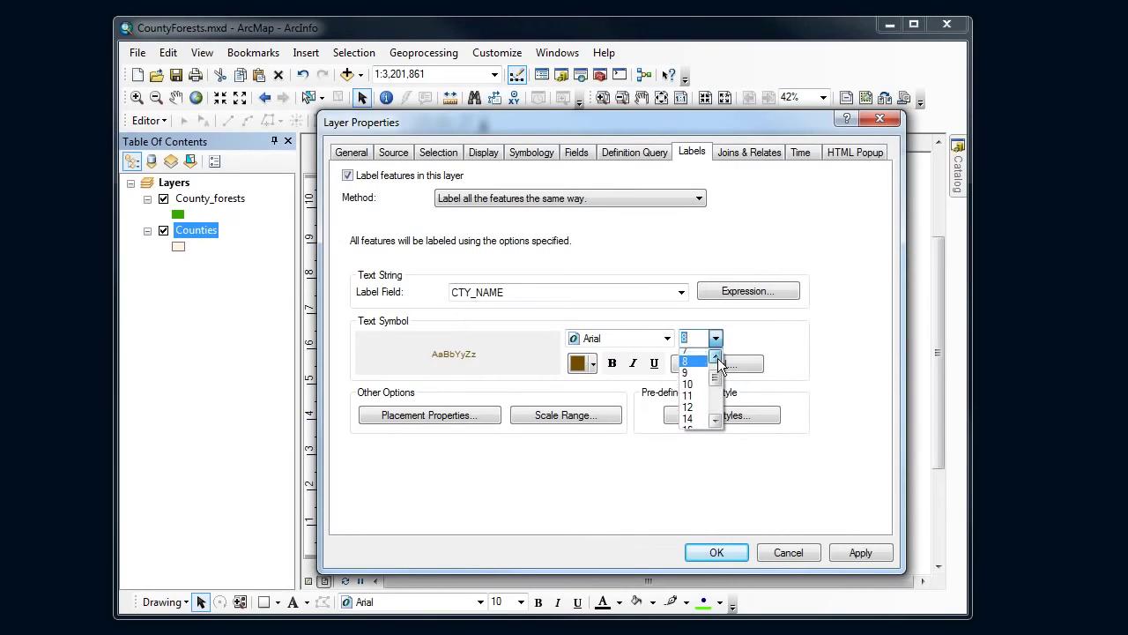
click(705, 353)
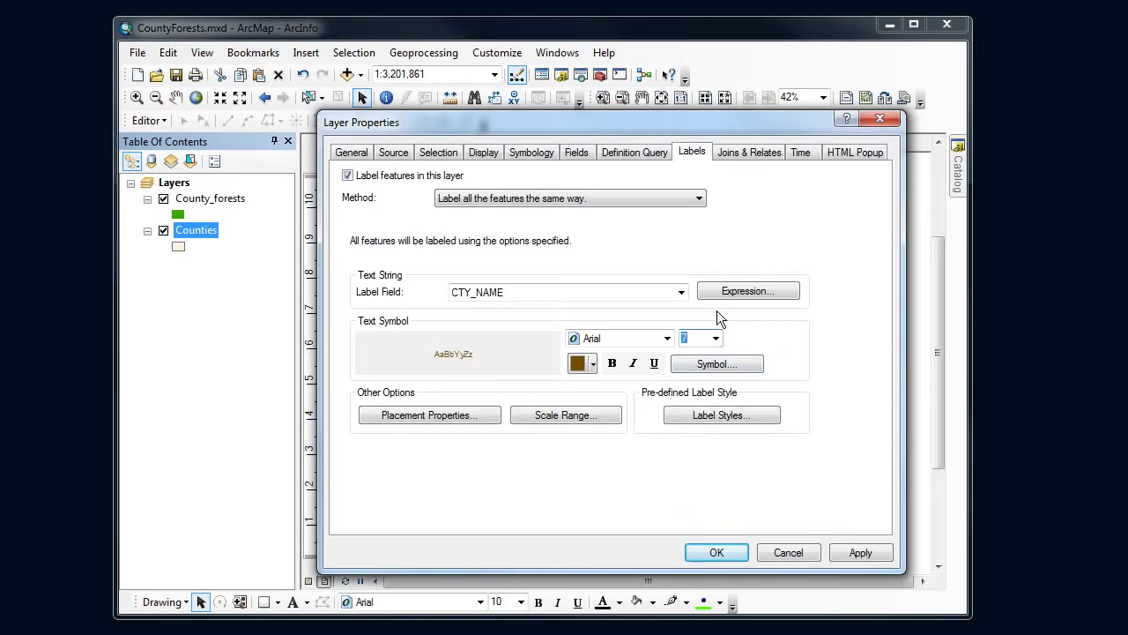
Set the Counties label placement to try horizontal first, then straight.
click(459, 415)
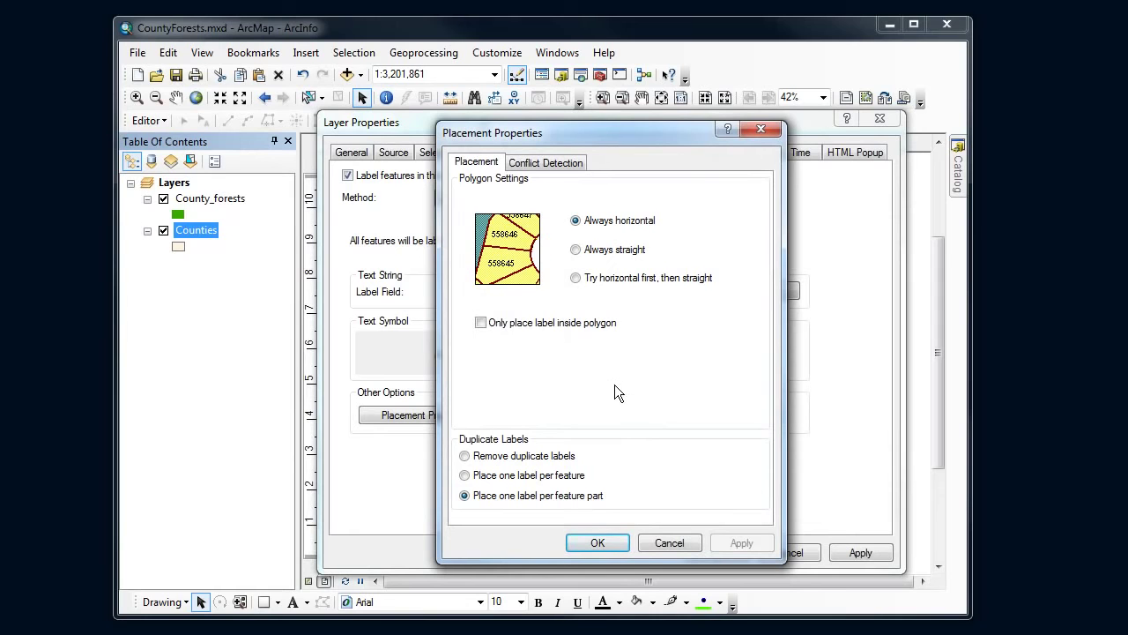
click(576, 250)
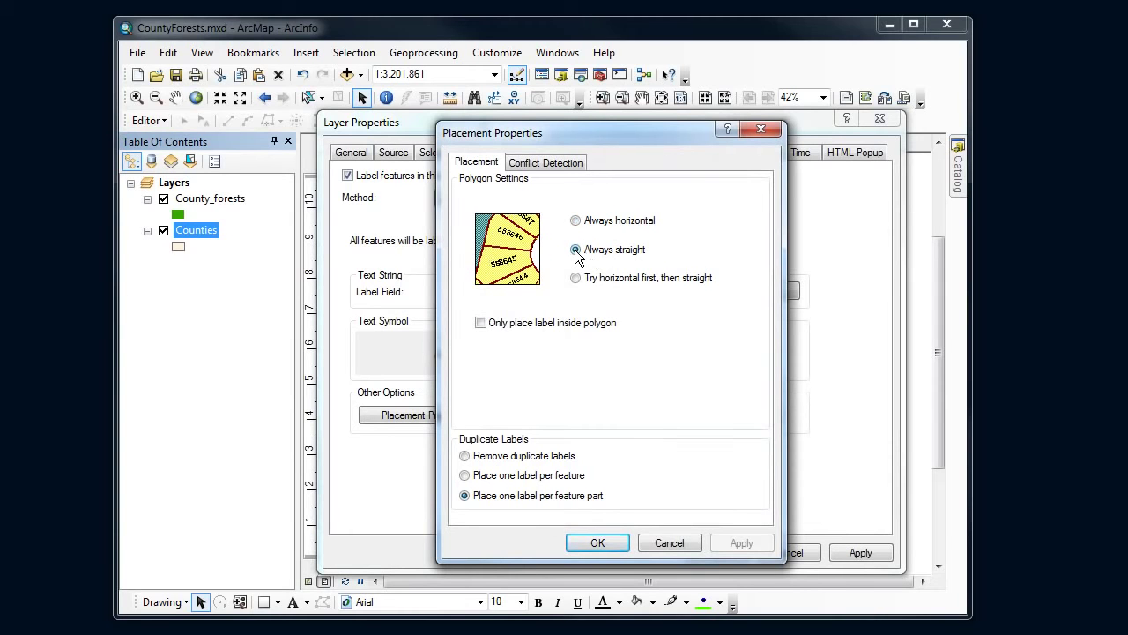
click(580, 278)
click(597, 543)
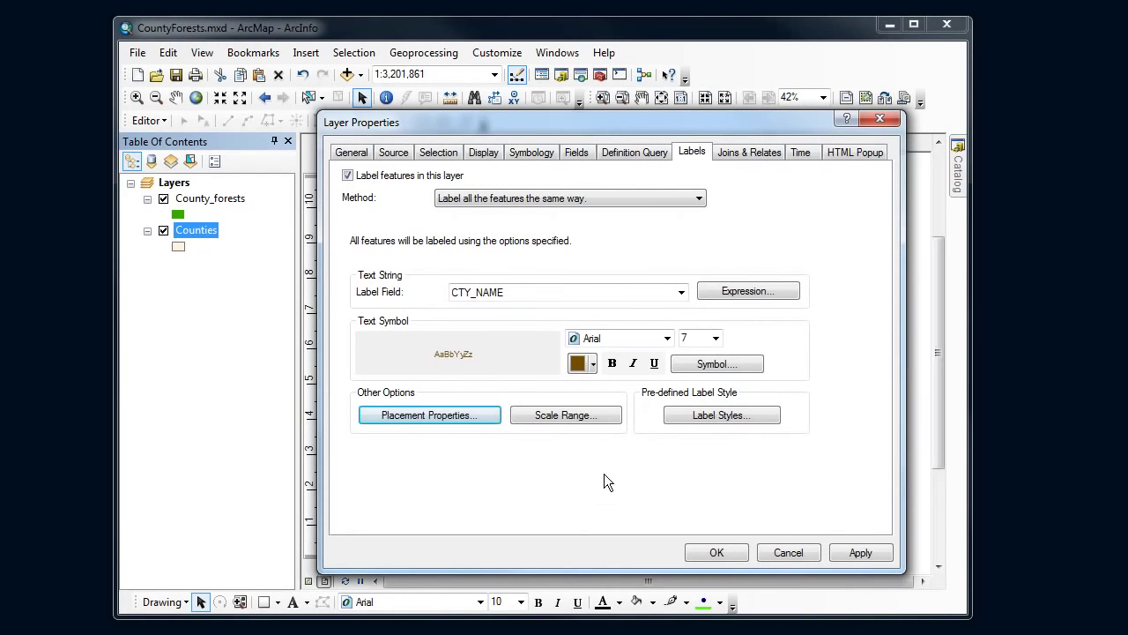
Review the labels' scale range and the predefined label styles, and apply the Counties label settings.
click(591, 418)
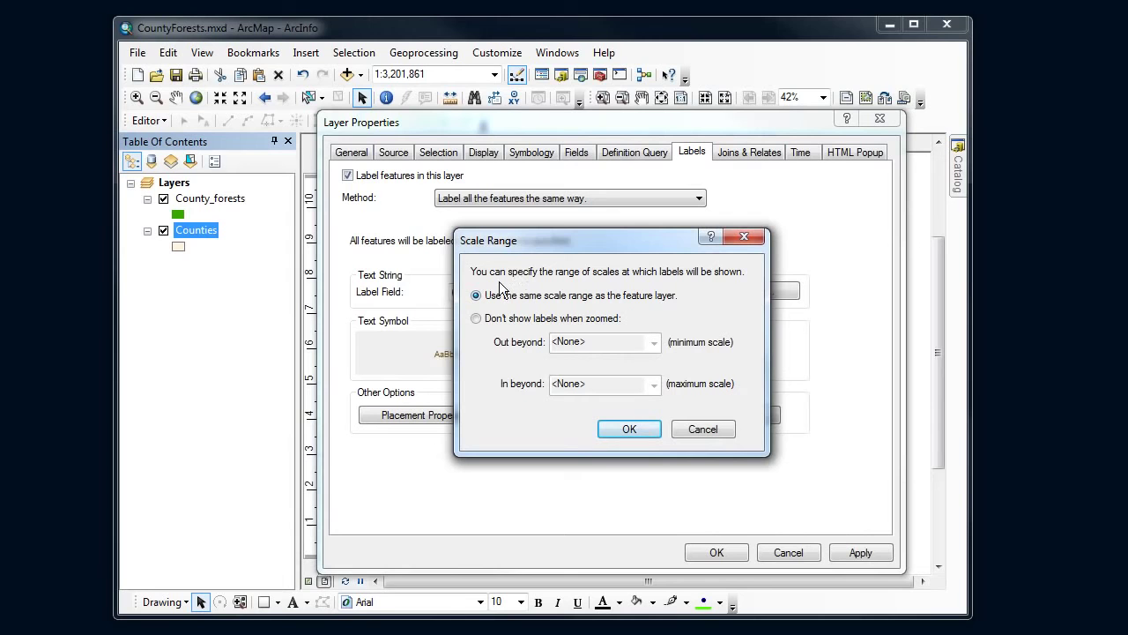
click(638, 428)
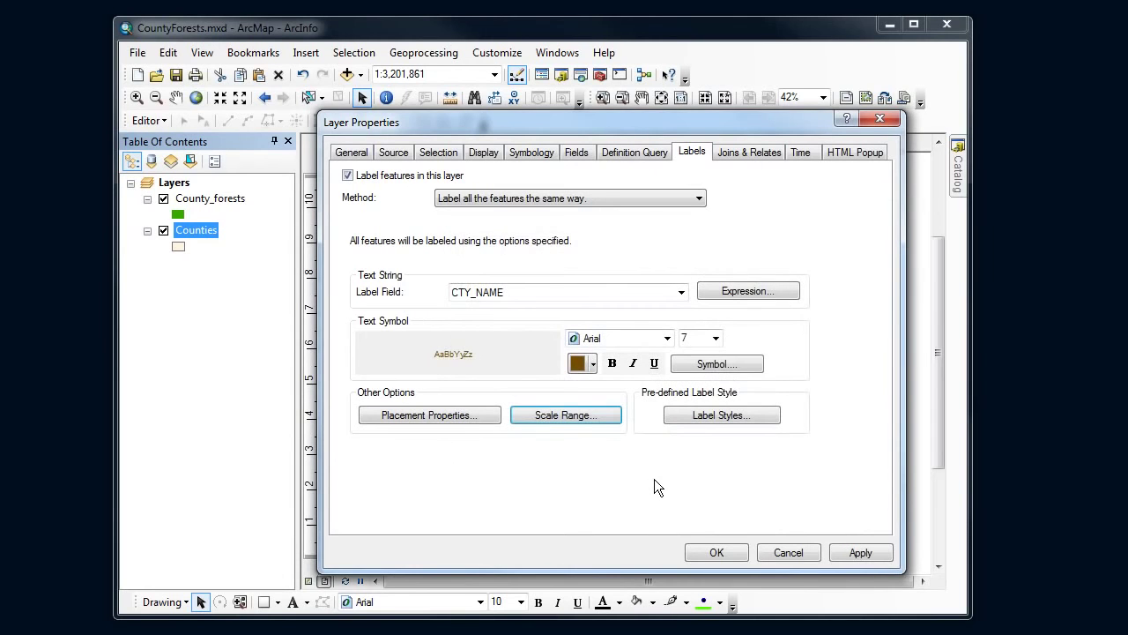
click(737, 415)
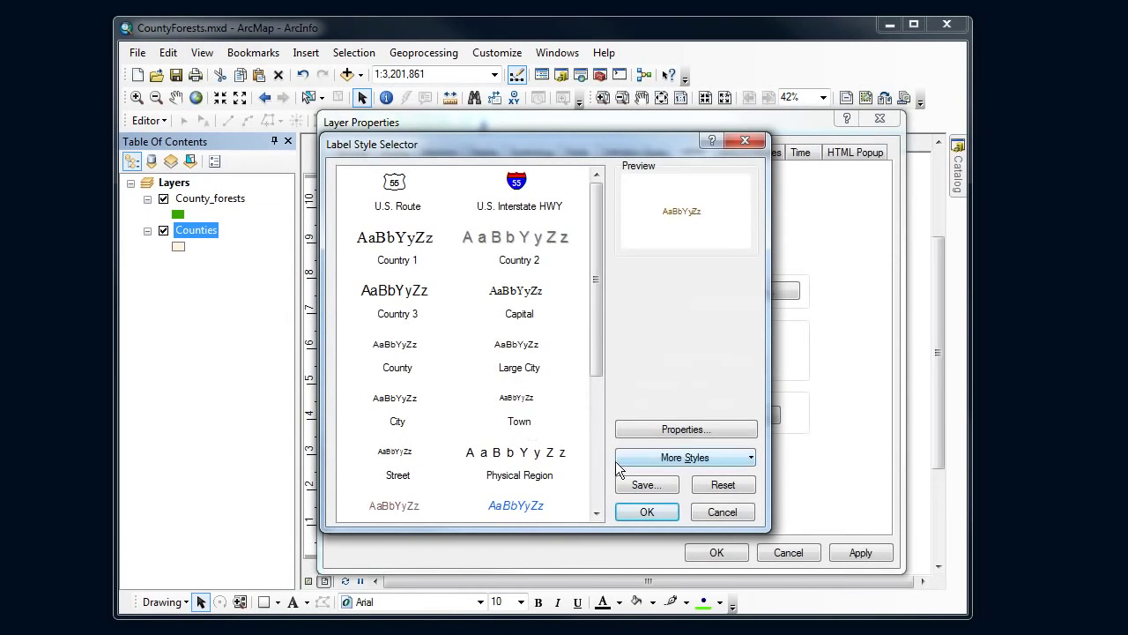
drag(597, 334, 609, 384)
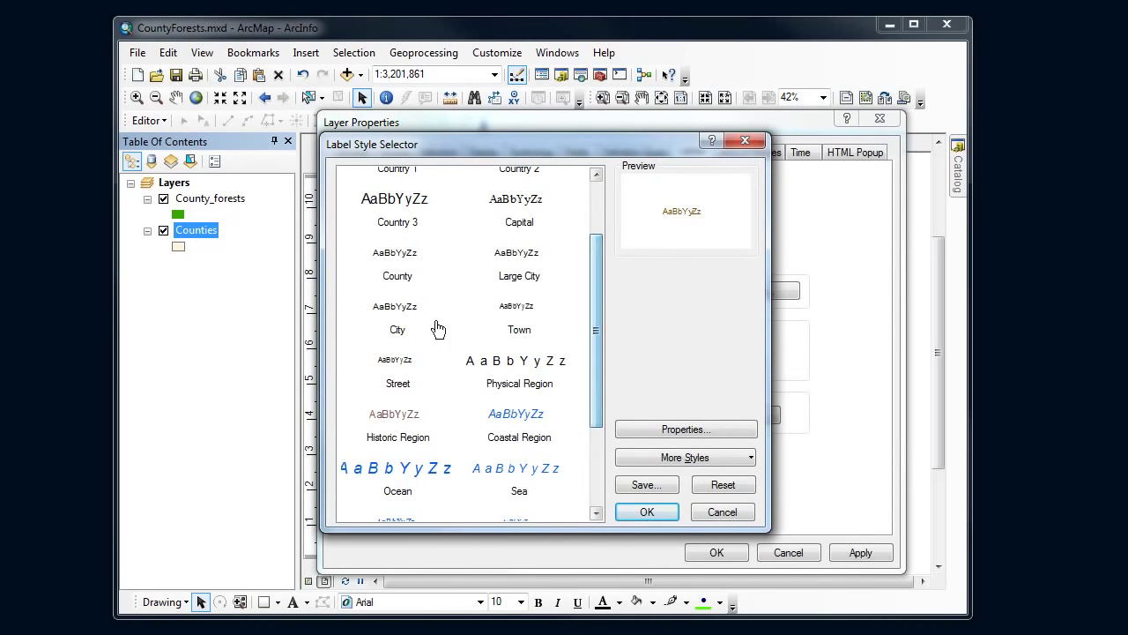
click(723, 514)
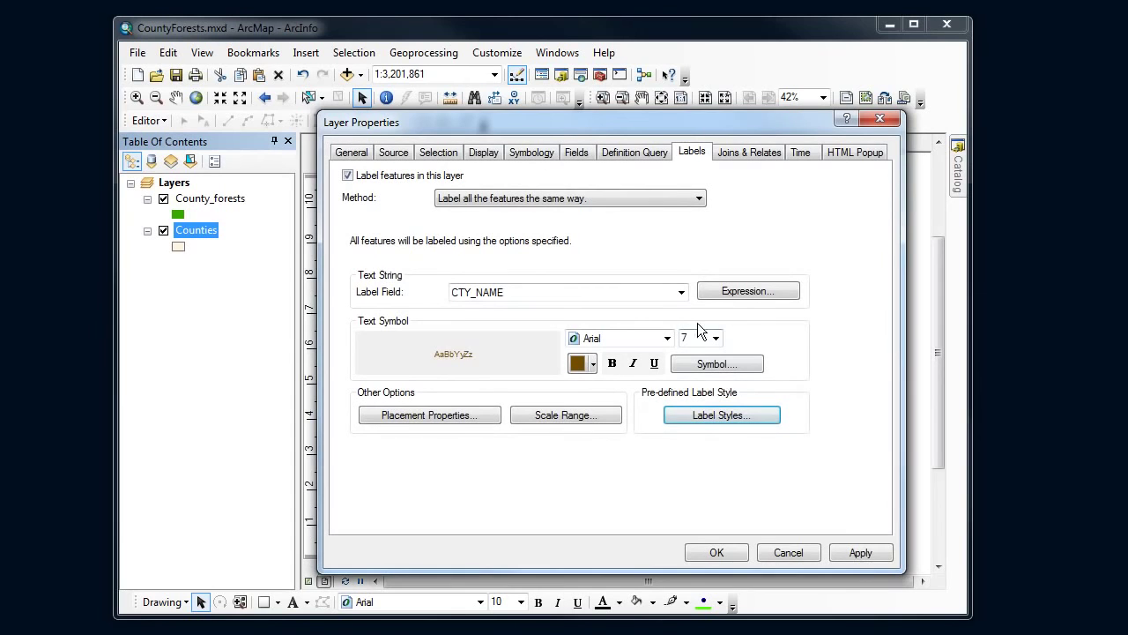
click(730, 552)
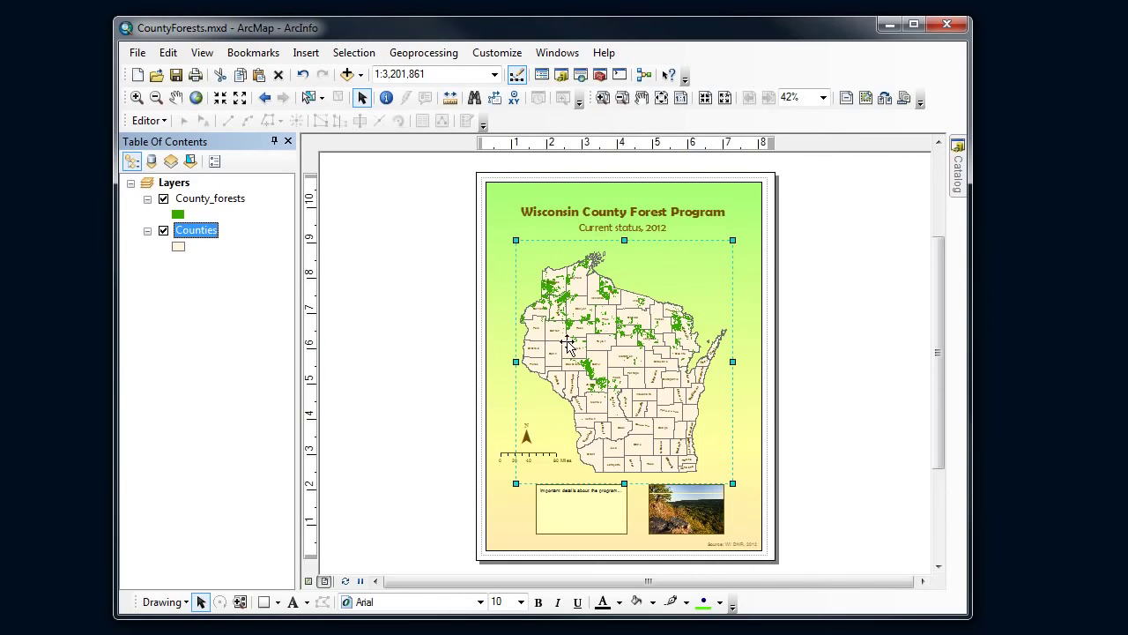
Add a halo mask to the text symbol of the Counties layer's labels.
right_click(203, 235)
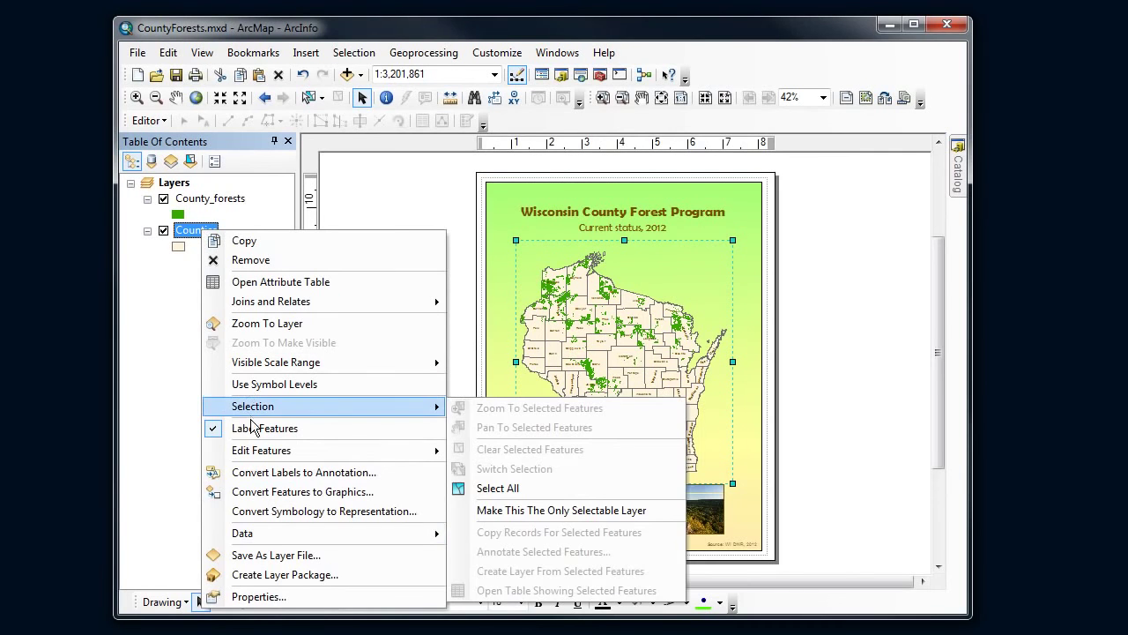
click(276, 596)
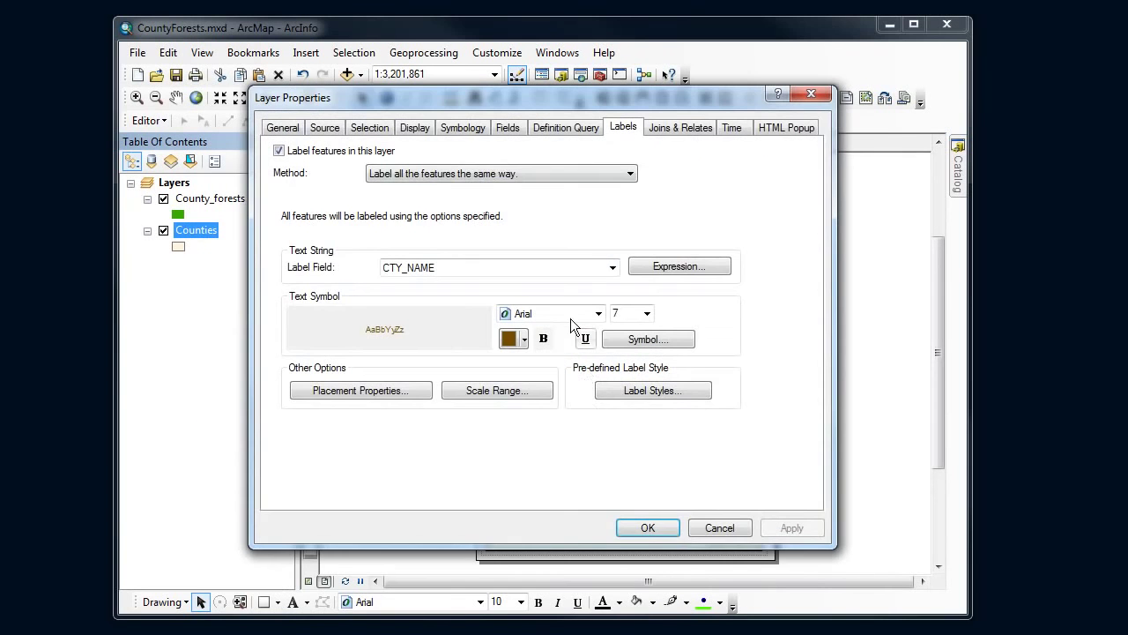
drag(484, 98, 528, 111)
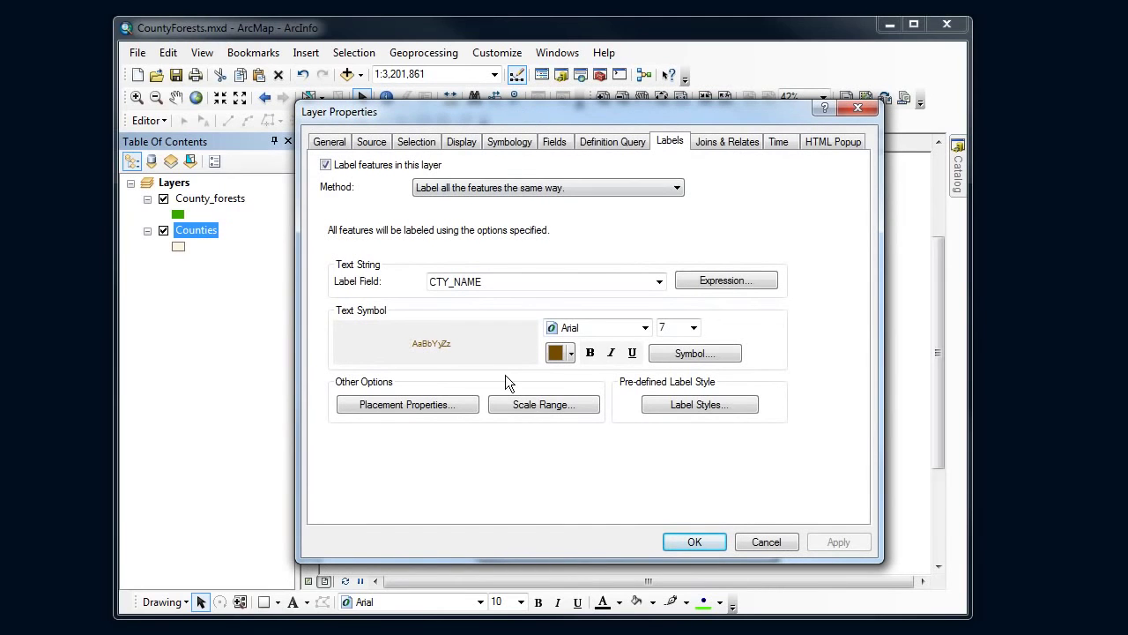
click(679, 357)
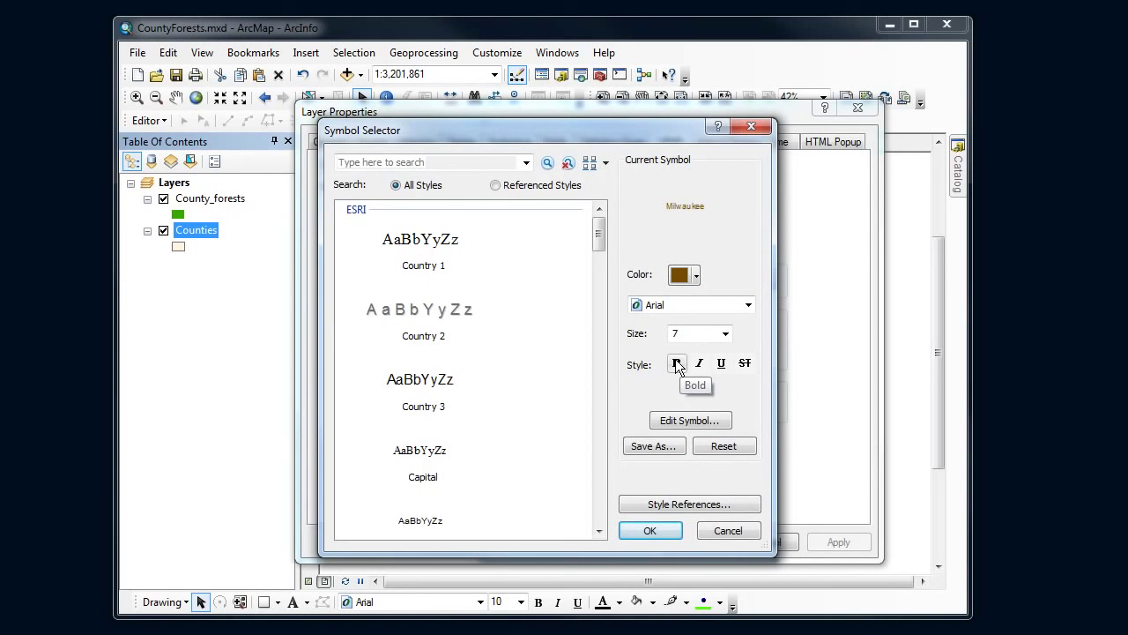
click(676, 364)
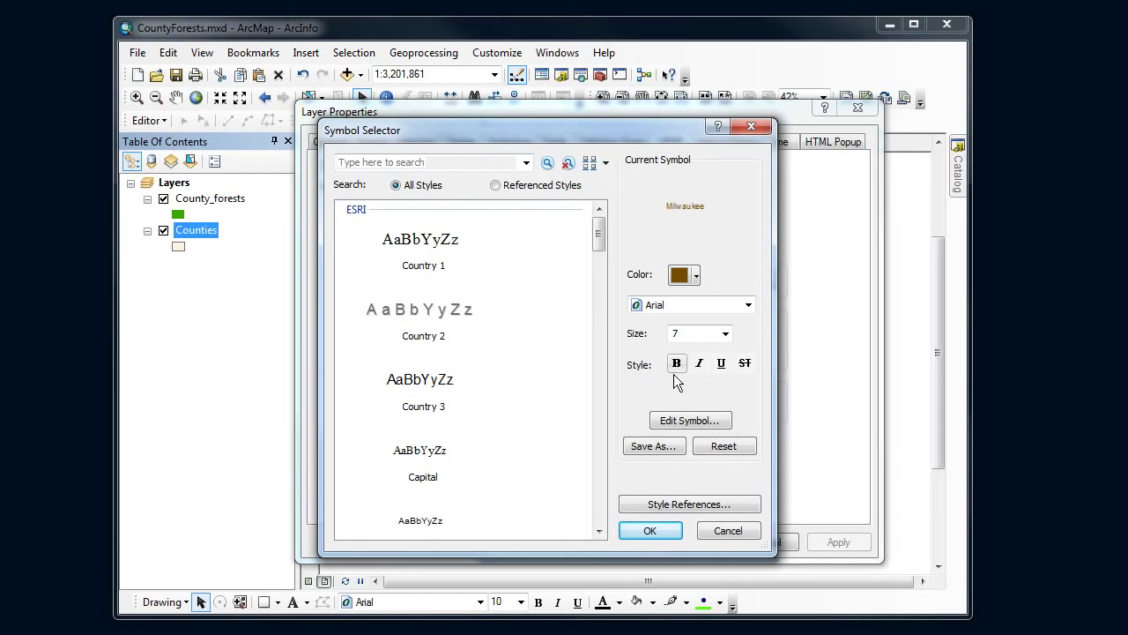
click(691, 421)
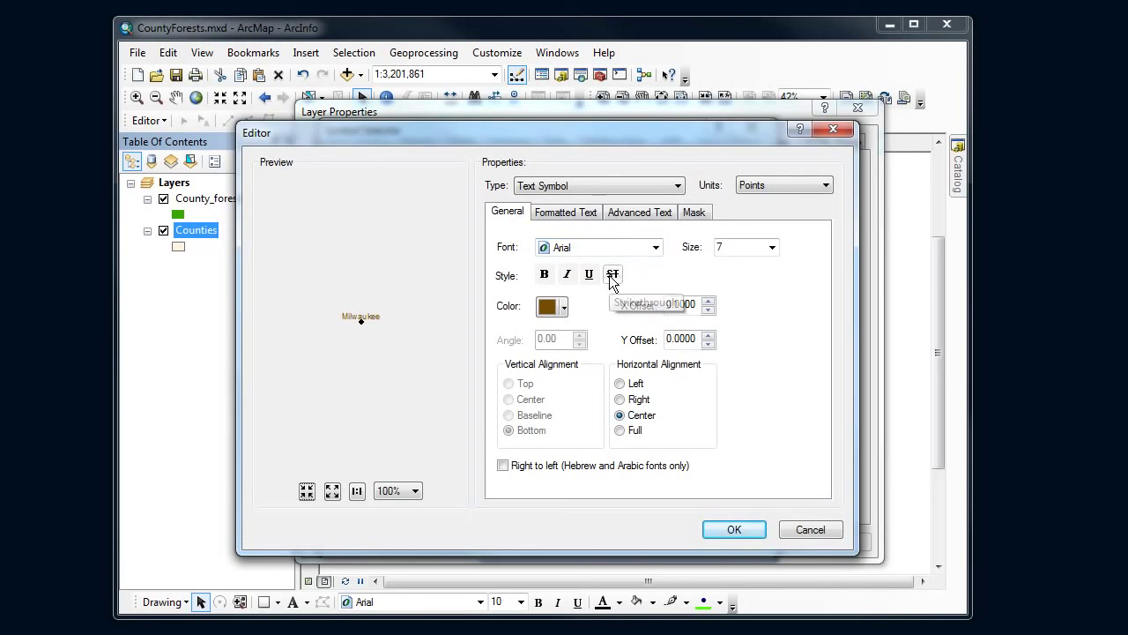
click(697, 213)
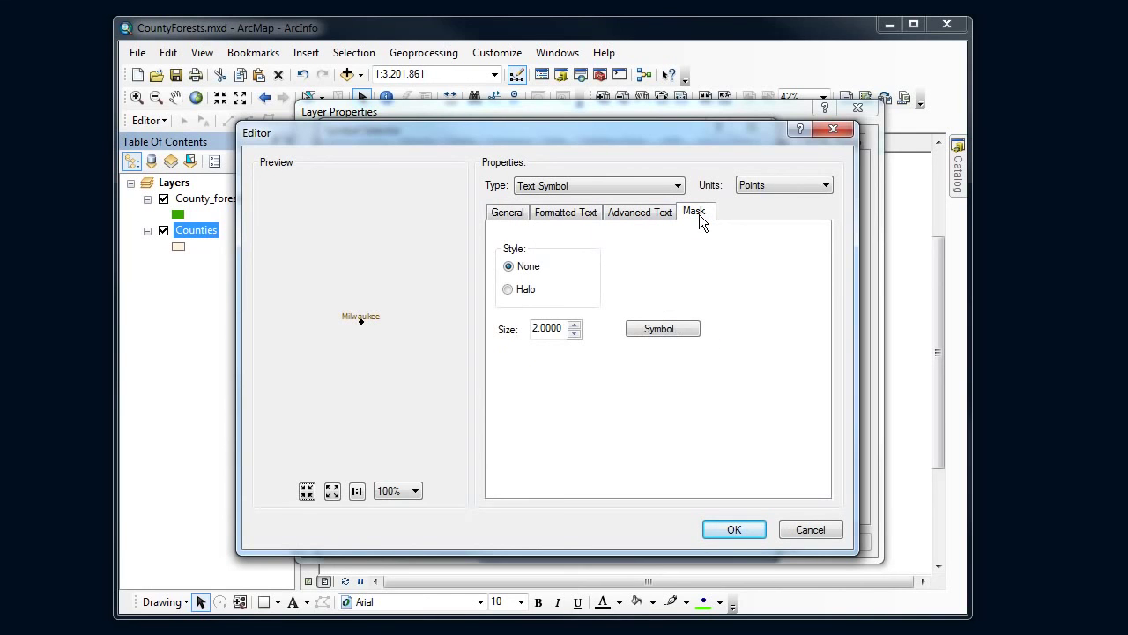
click(507, 291)
Try larger sizes for the label halo and return the size to 2.
click(574, 326)
click(574, 325)
click(574, 325)
click(574, 325)
click(574, 333)
click(574, 333)
click(573, 333)
click(573, 333)
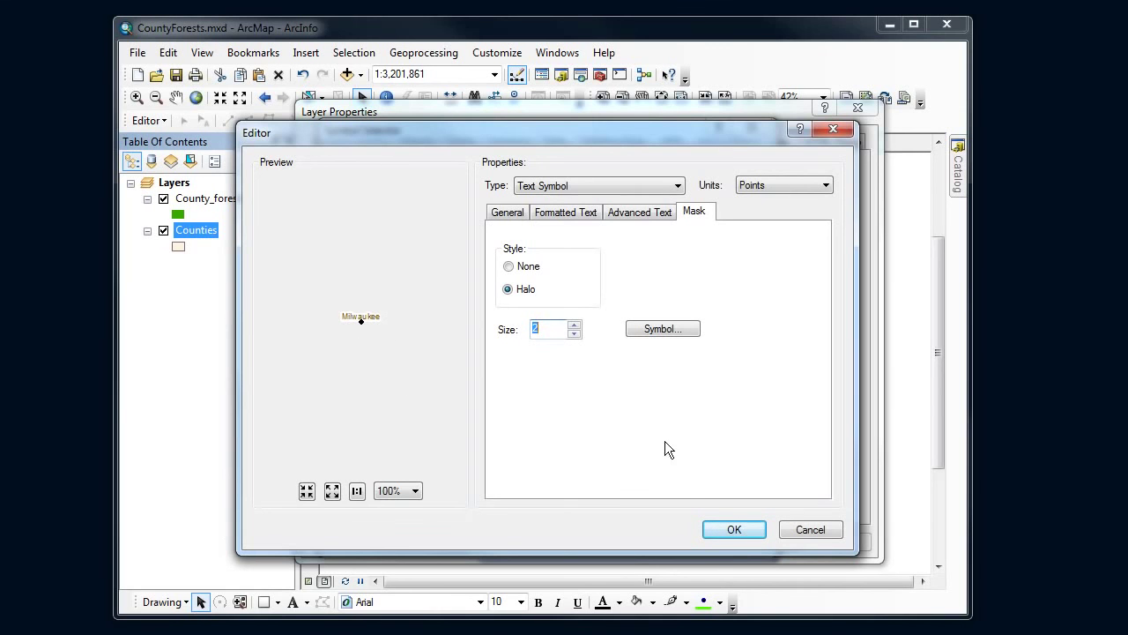
Accept the edited halo text symbol and apply it to the Counties layer's labels.
click(731, 529)
click(652, 531)
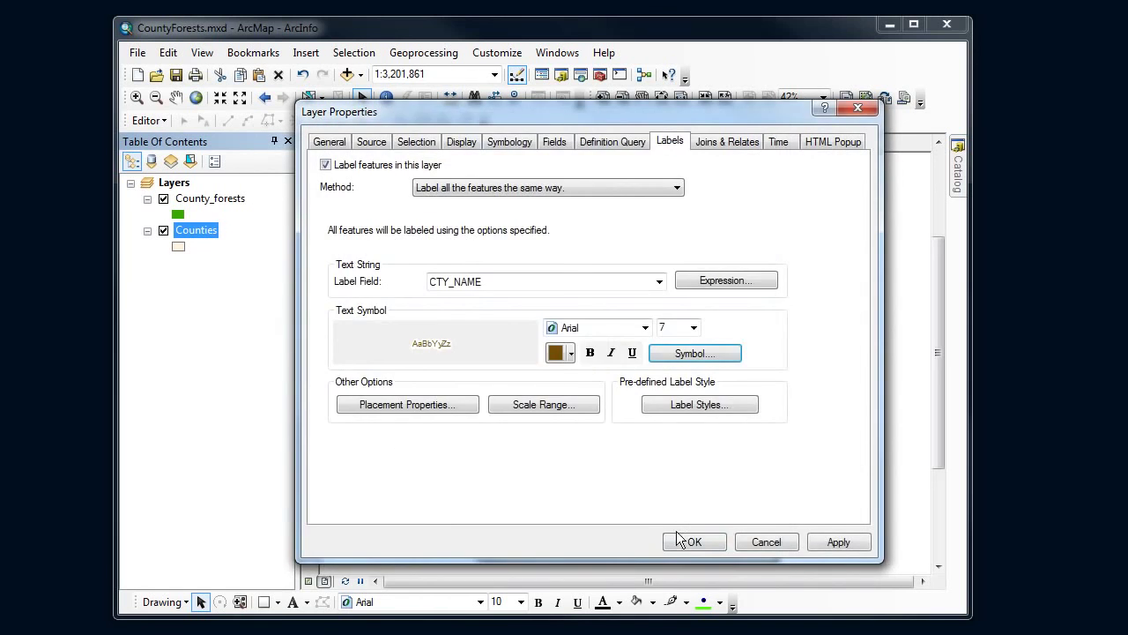
click(691, 541)
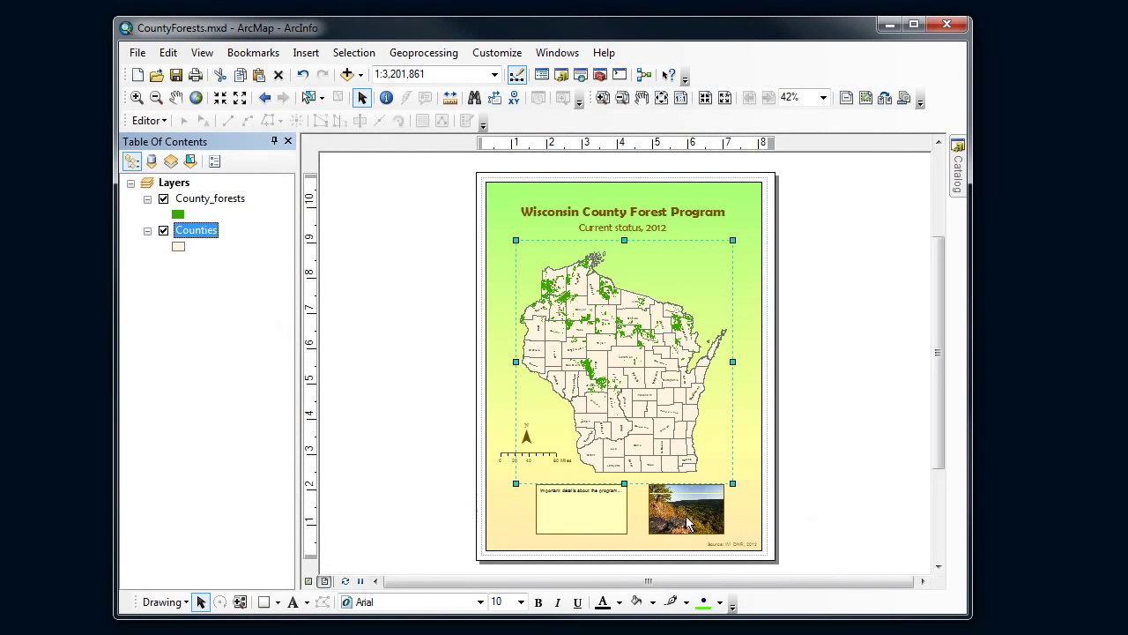